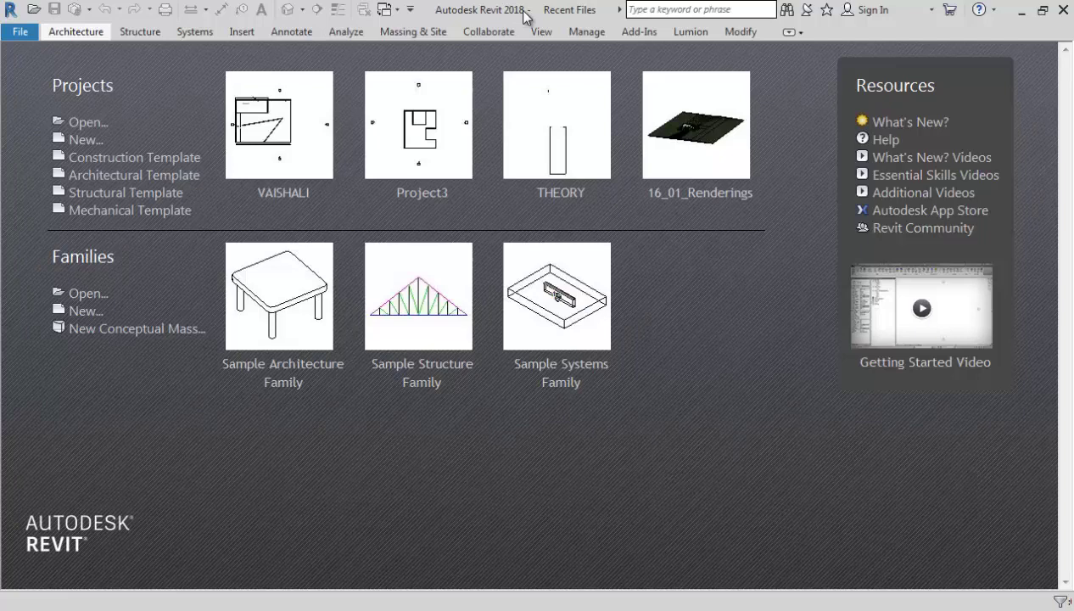
# Create a new project from the Architectural Template and launch Dynamo for it.
pyautogui.click(154, 176)
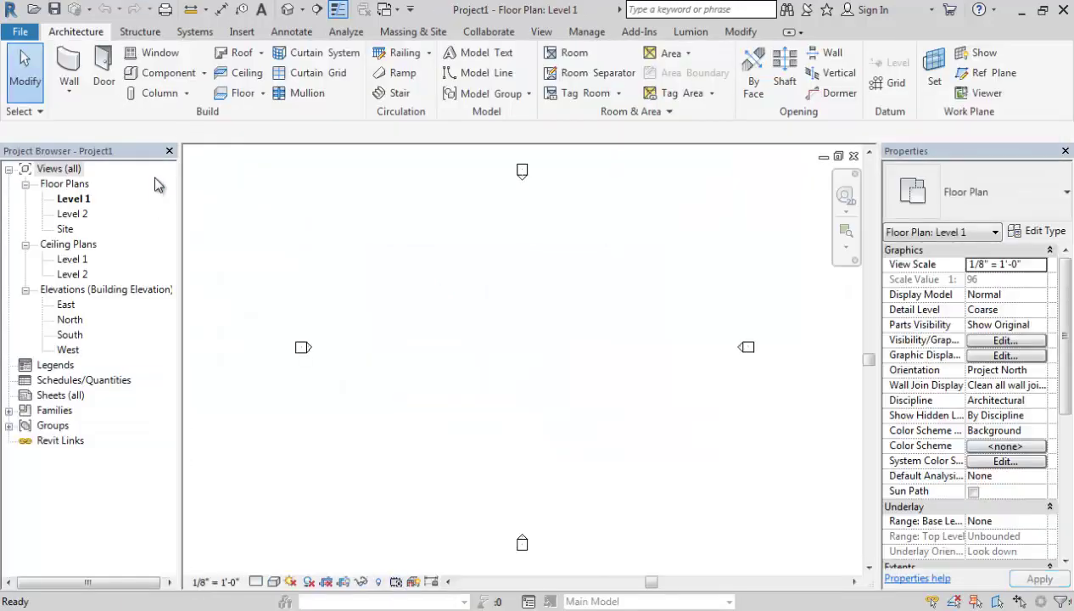
pyautogui.click(587, 32)
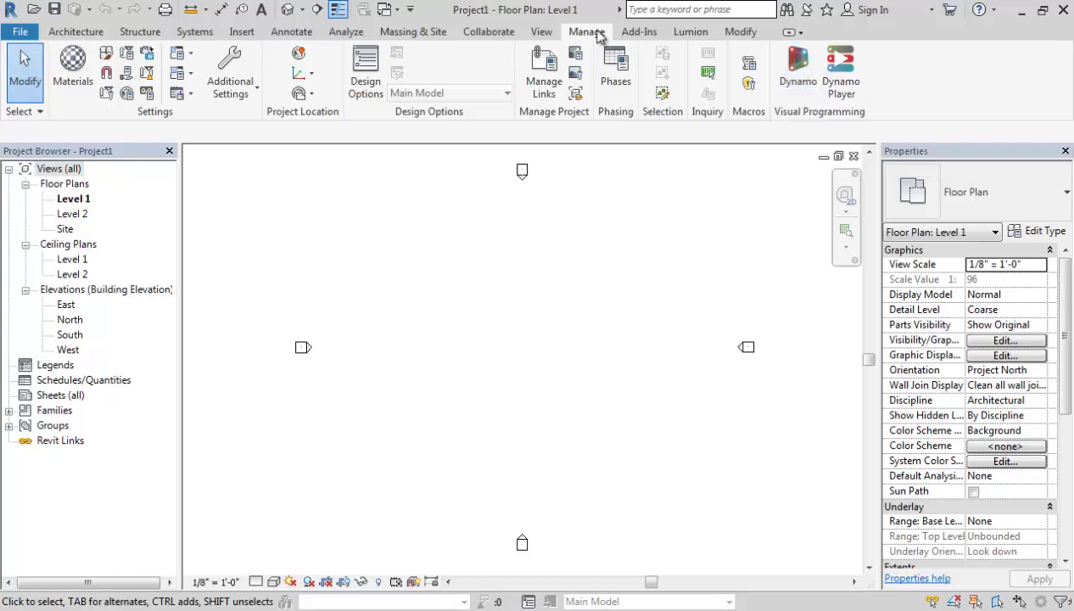
pyautogui.click(789, 84)
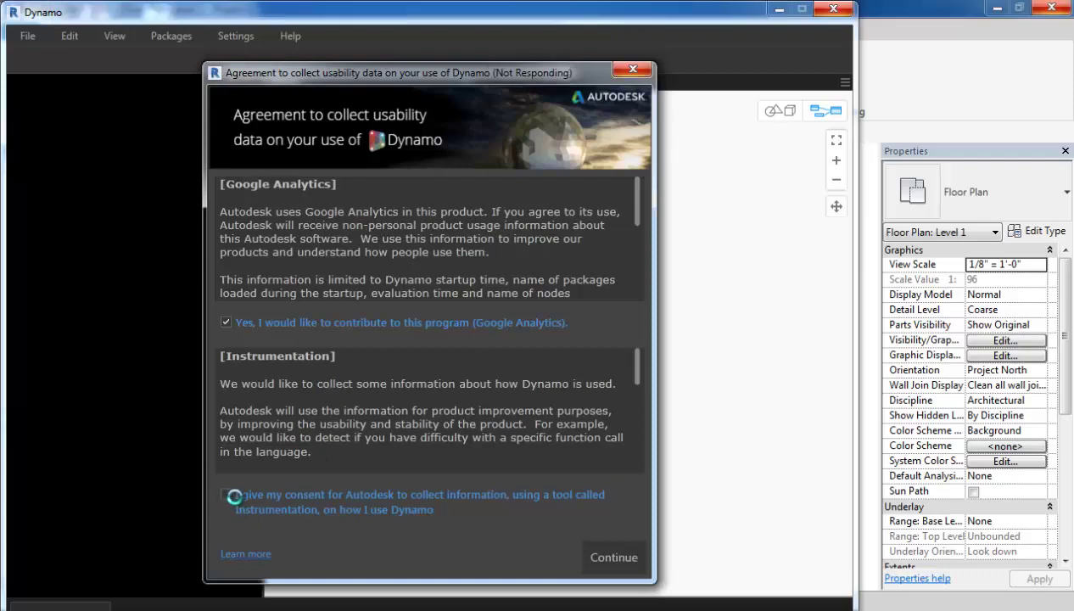
# Consent to the Instrumentation data collection, look through the first pages of the Getting Started guide and close it.
pyautogui.click(226, 495)
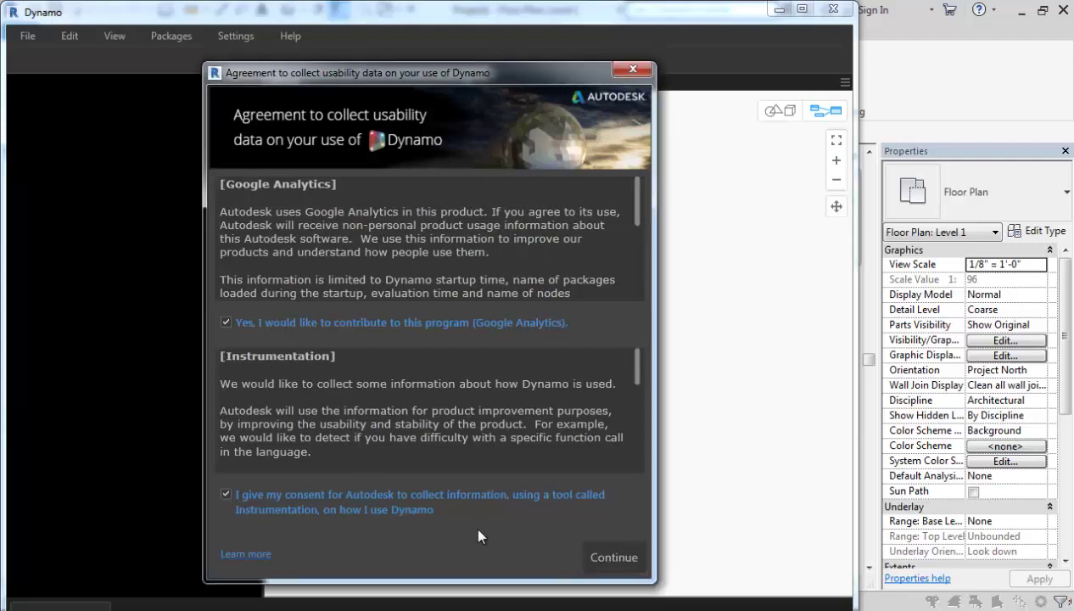
pyautogui.click(612, 556)
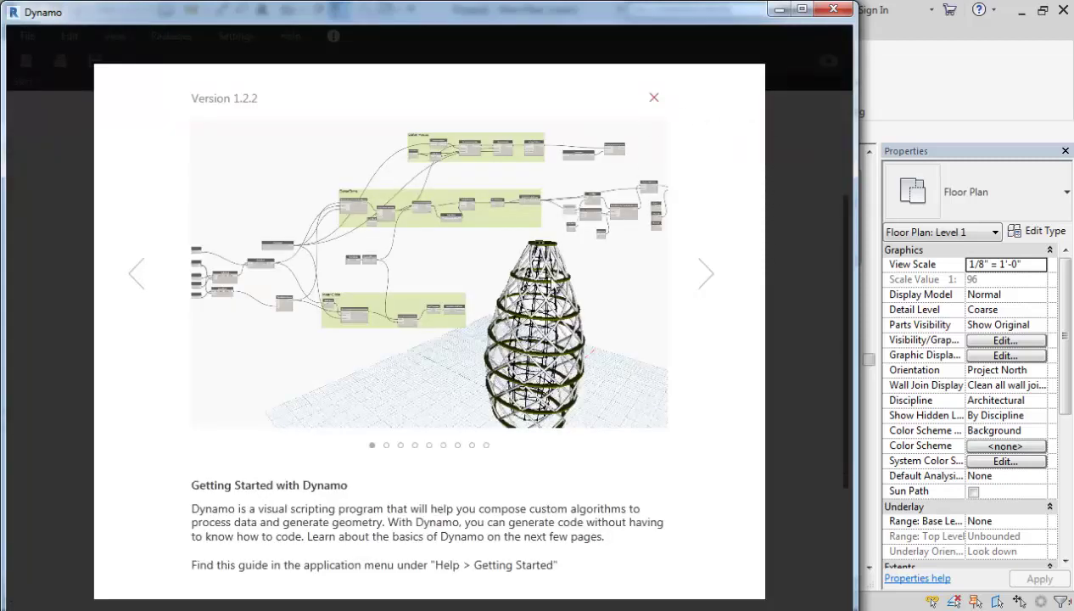
pyautogui.click(707, 275)
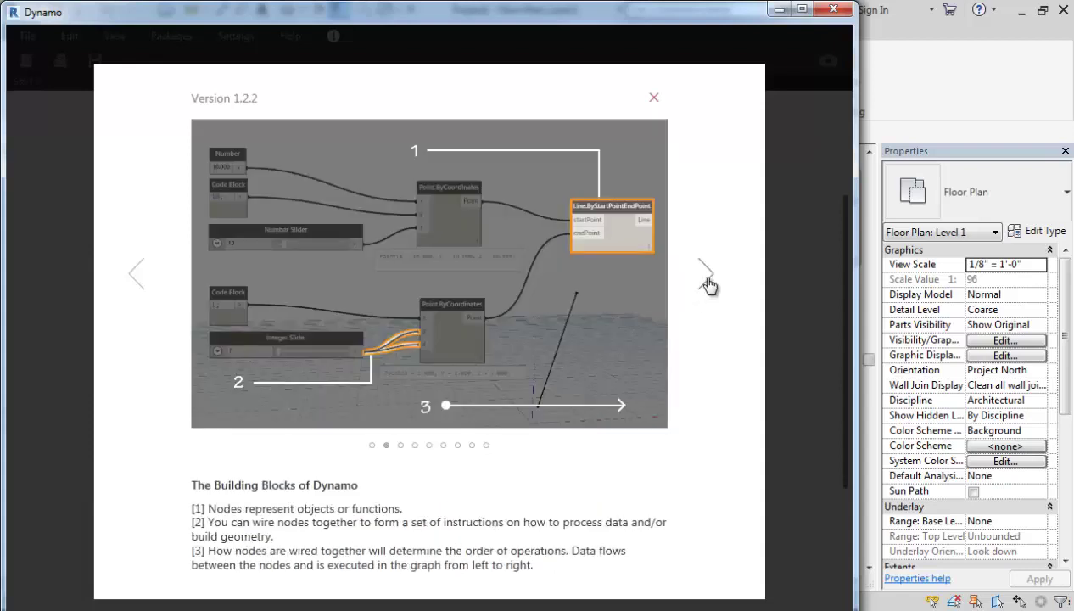
pyautogui.click(707, 275)
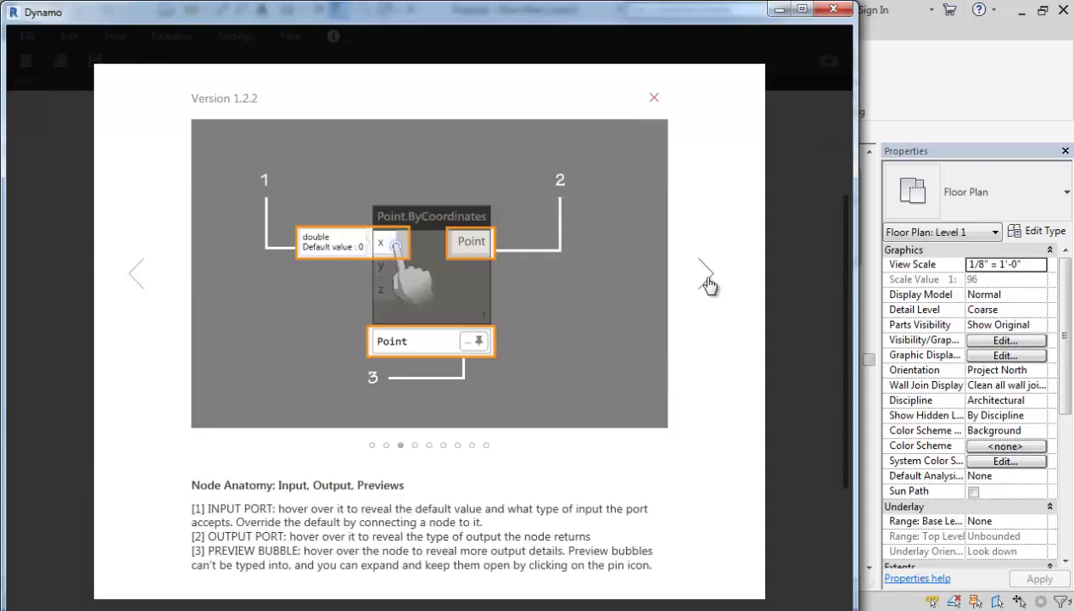
pyautogui.click(707, 276)
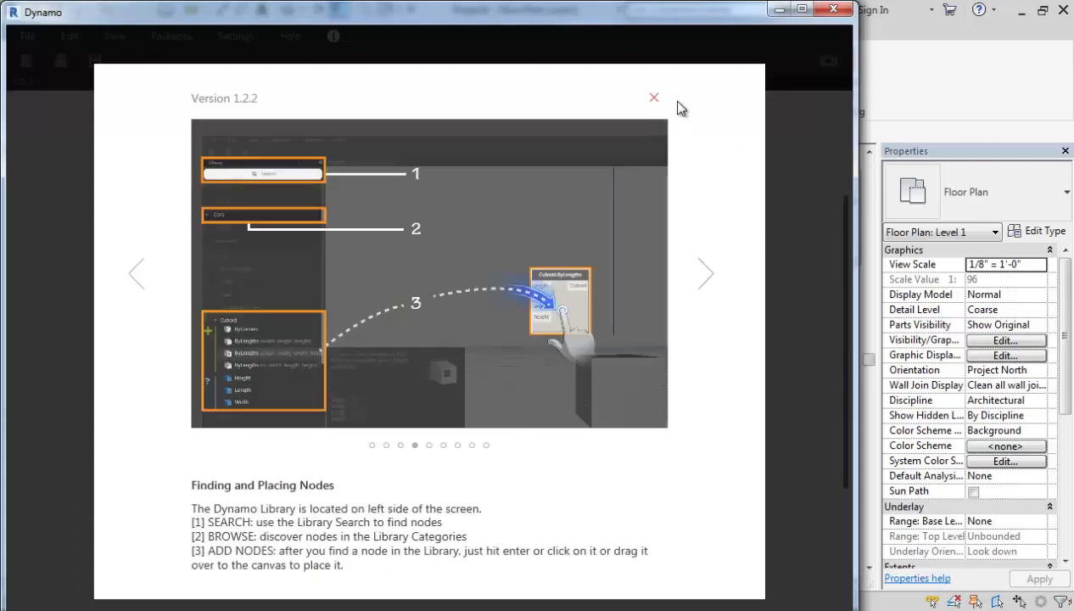
pyautogui.click(655, 100)
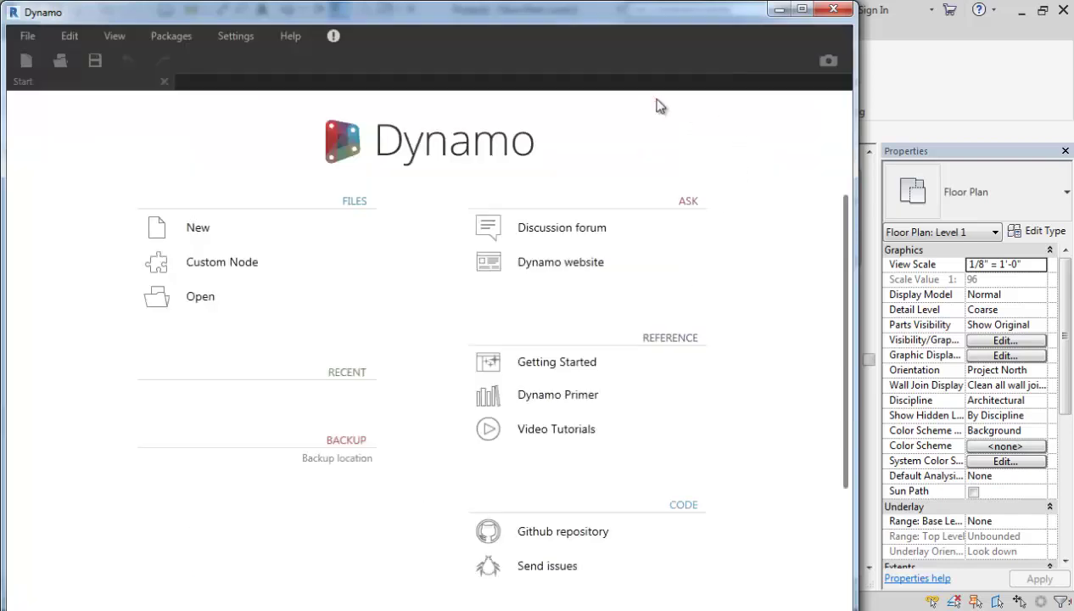
# Maximize the Dynamo window and create a new workspace from the start page.
pyautogui.click(802, 10)
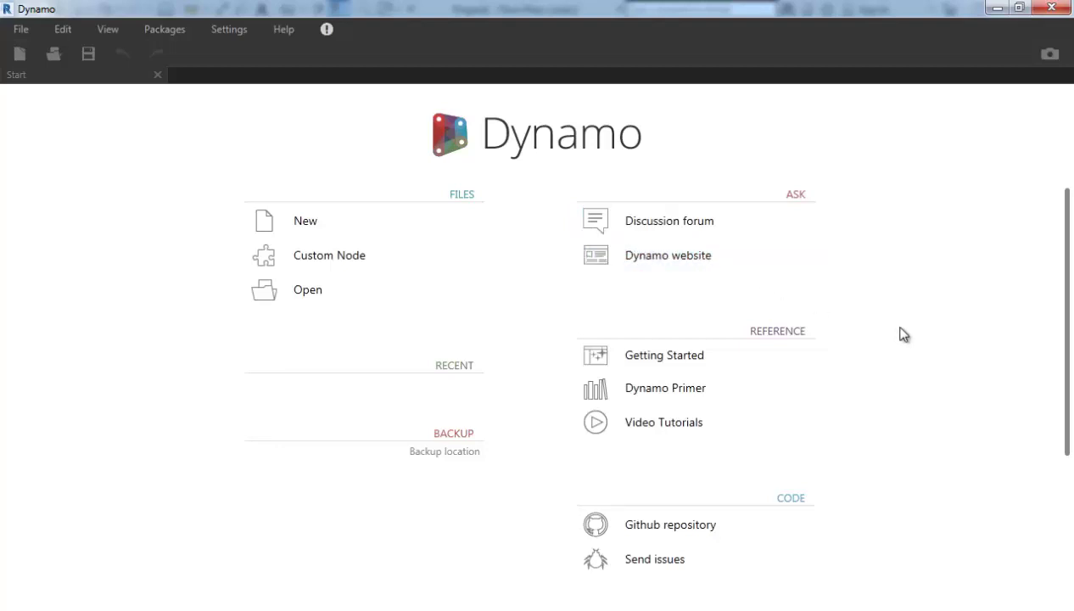
pyautogui.scroll(-1, 886, 333)
pyautogui.scroll(-5, 831, 359)
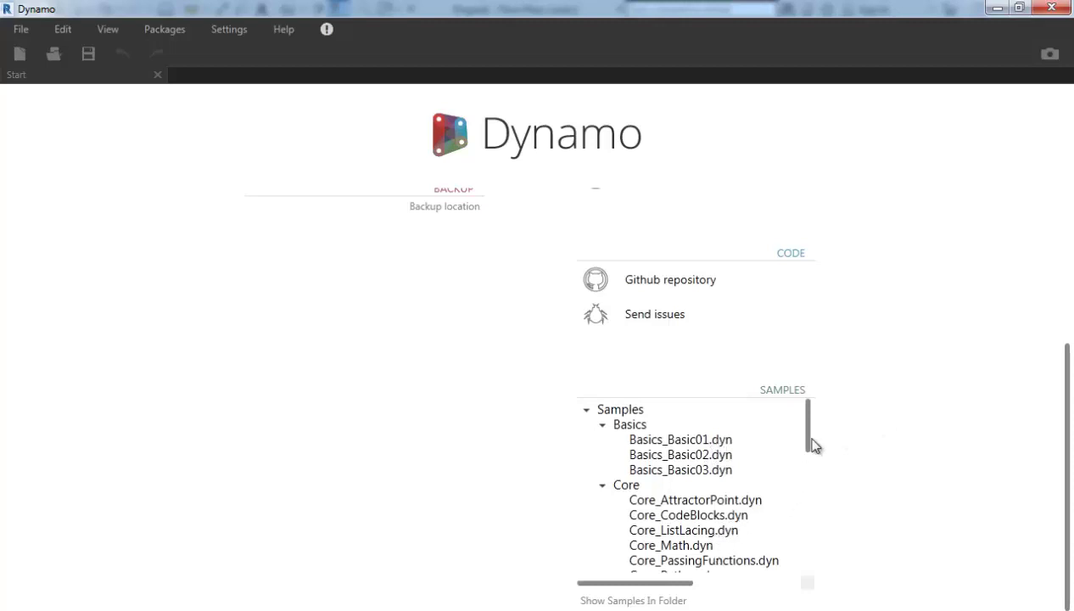
pyautogui.moveTo(809, 438); pyautogui.dragTo(796, 390)
pyautogui.scroll(5, 891, 429)
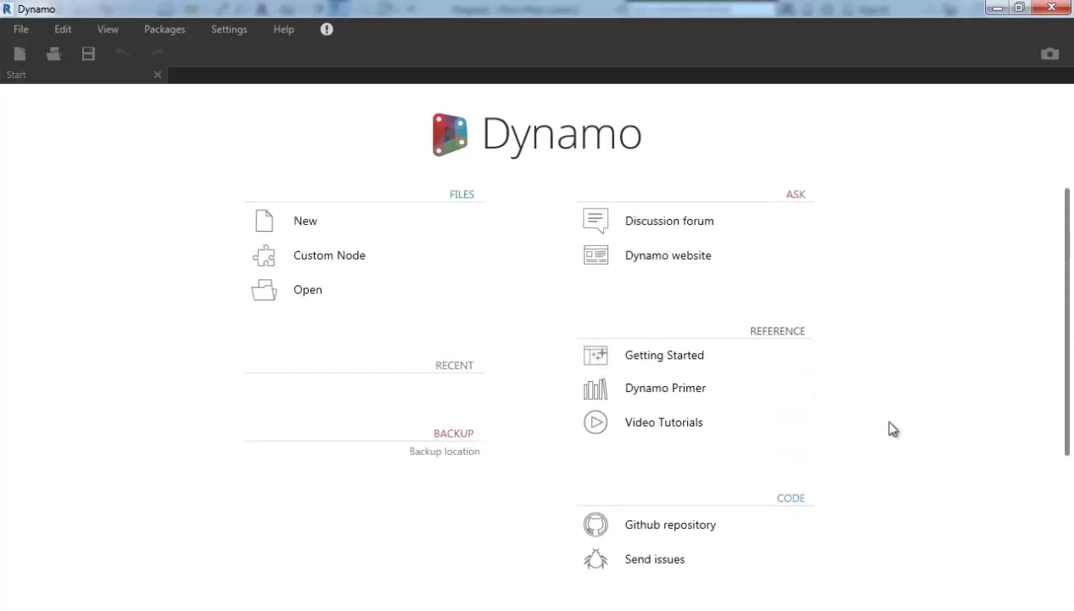
pyautogui.click(299, 222)
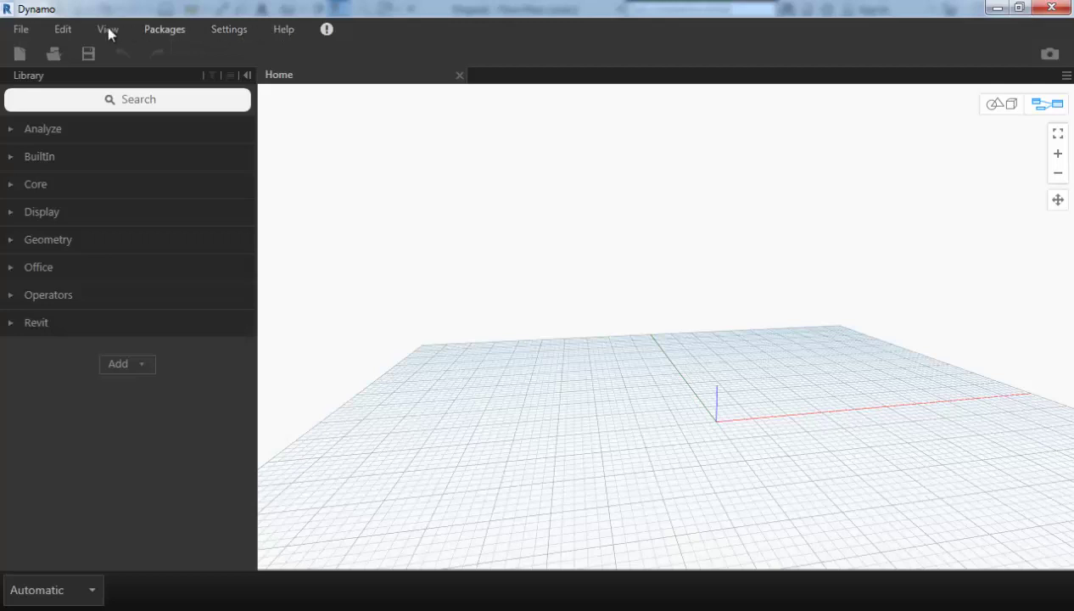
pyautogui.click(26, 29)
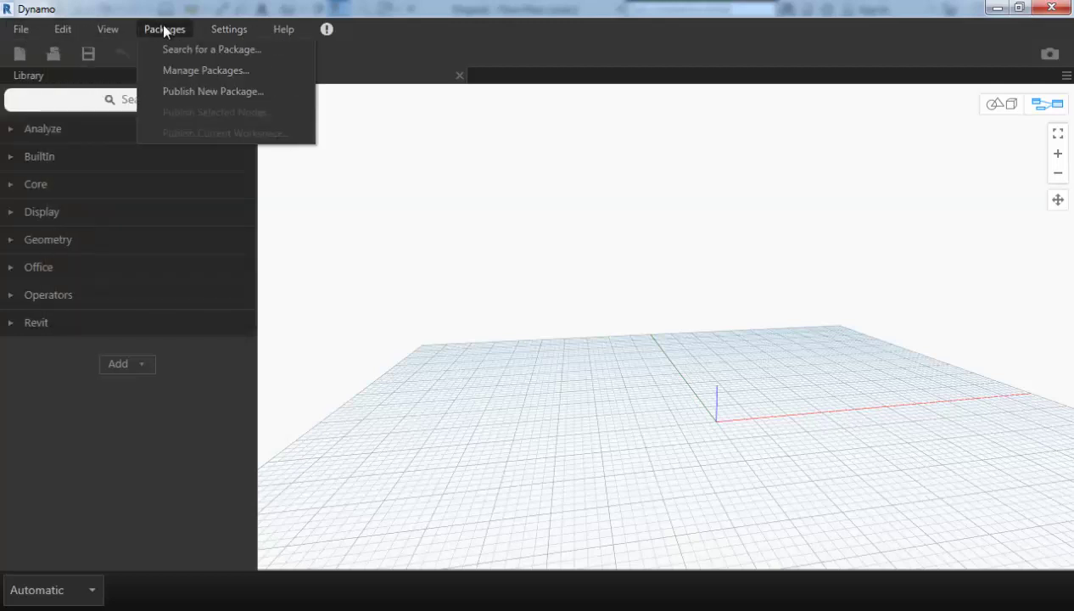
pyautogui.click(223, 31)
pyautogui.click(280, 29)
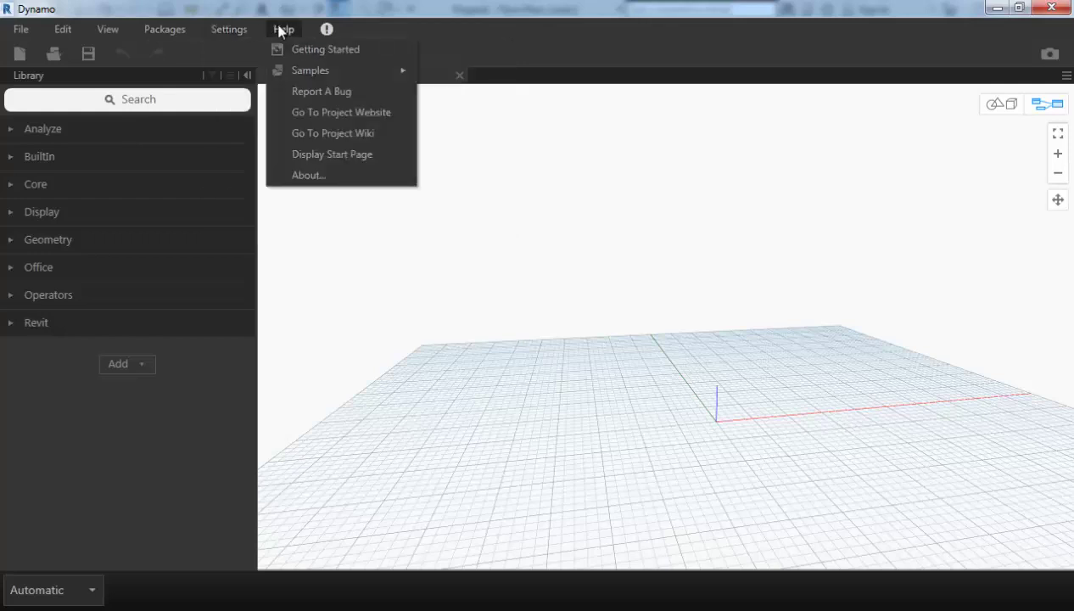
pyautogui.click(529, 265)
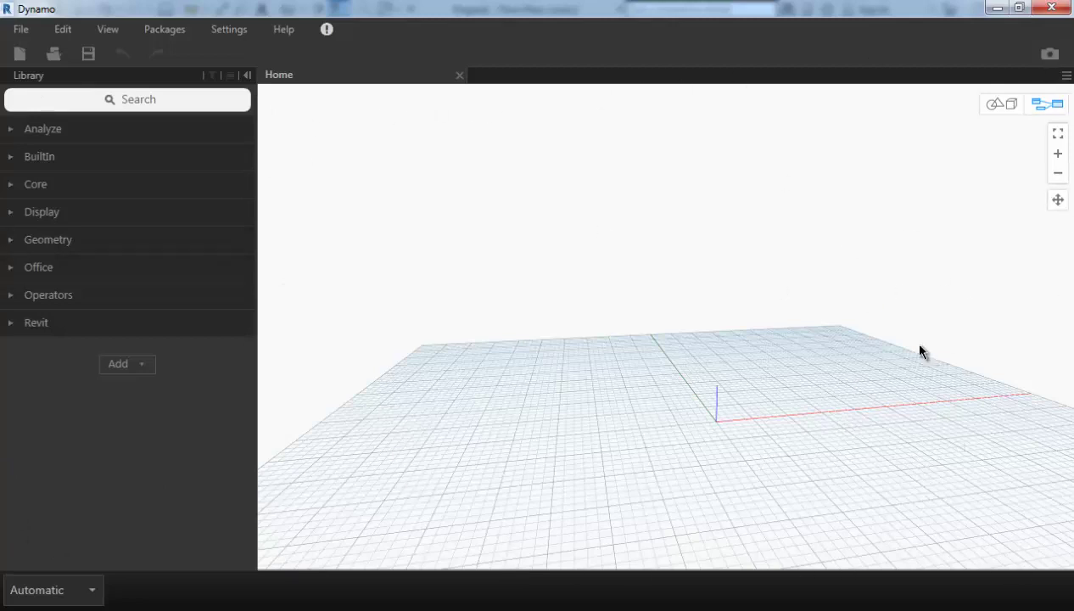
# Switch the workspace's run mode to Manual and back to Automatic.
pyautogui.click(100, 597)
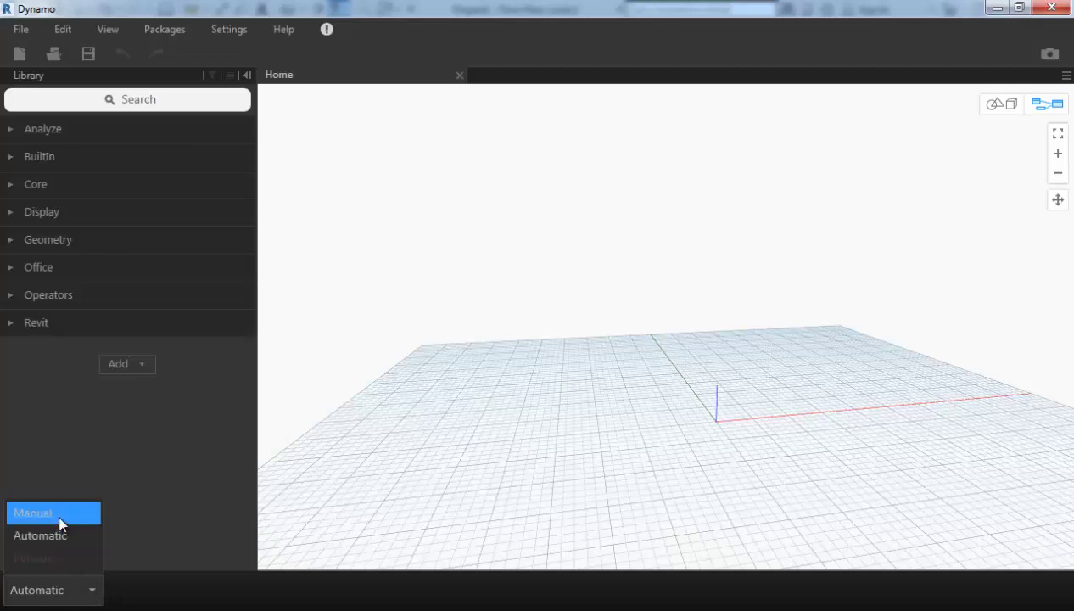
pyautogui.click(53, 513)
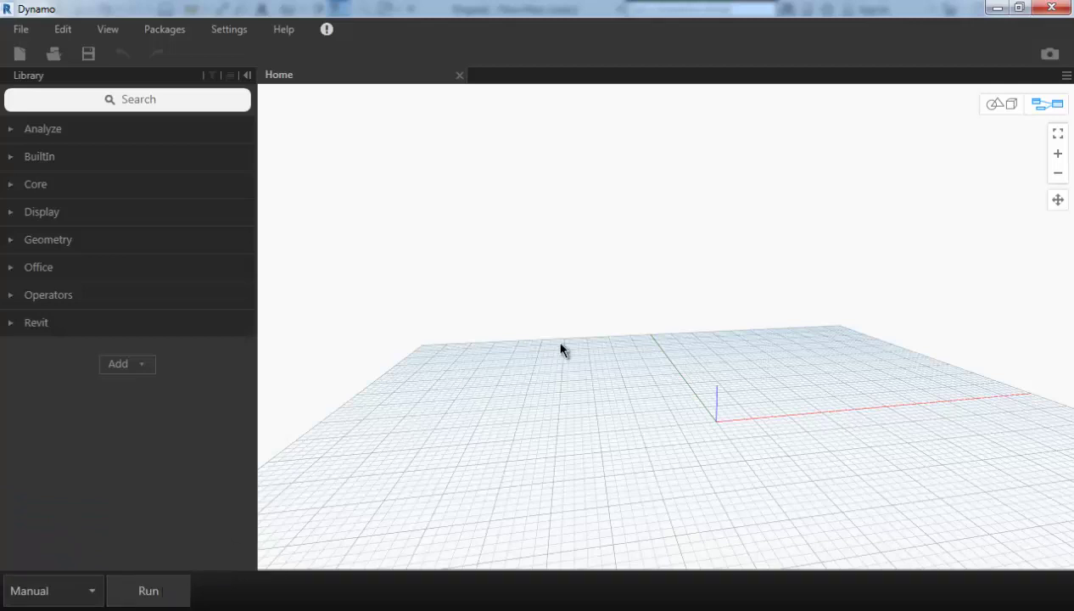
pyautogui.click(94, 591)
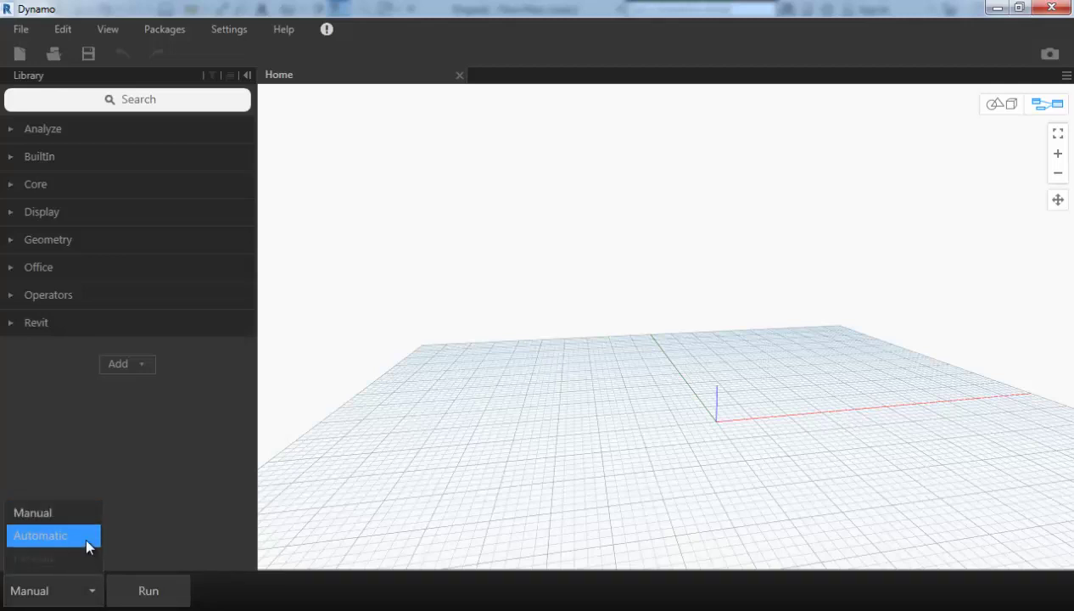
pyautogui.click(85, 534)
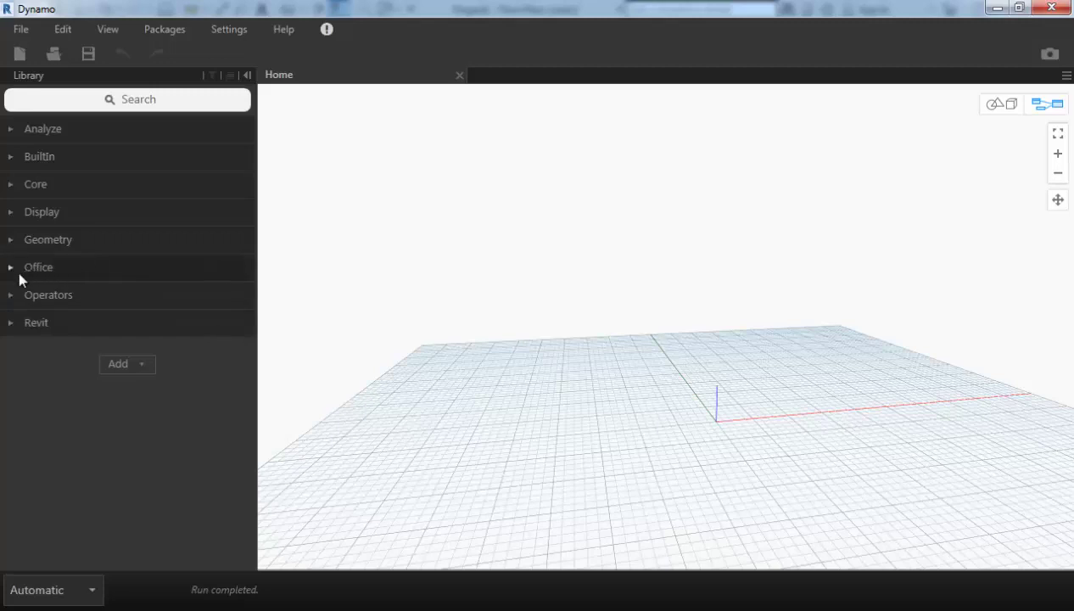
# Examine the Core category of the node library, including the nodes in its Math group.
pyautogui.click(8, 186)
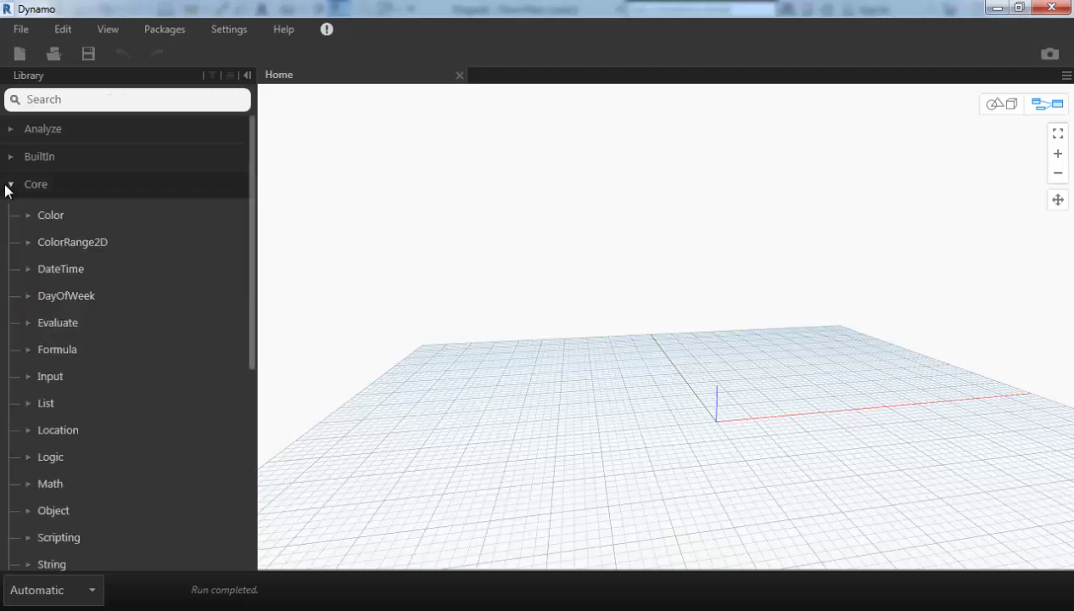
pyautogui.scroll(-5, 67, 278)
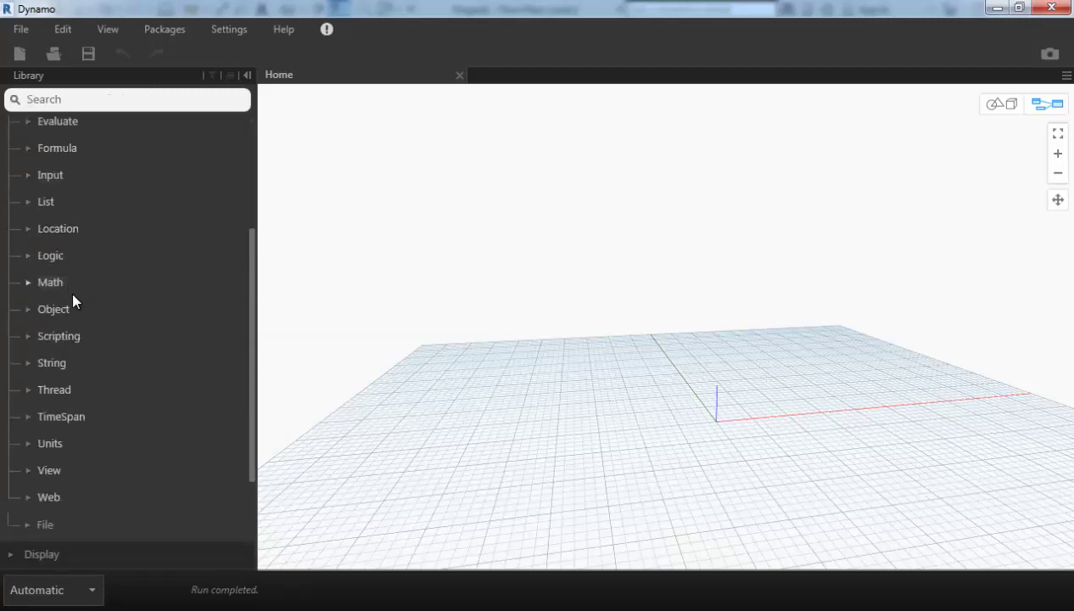
pyautogui.click(26, 281)
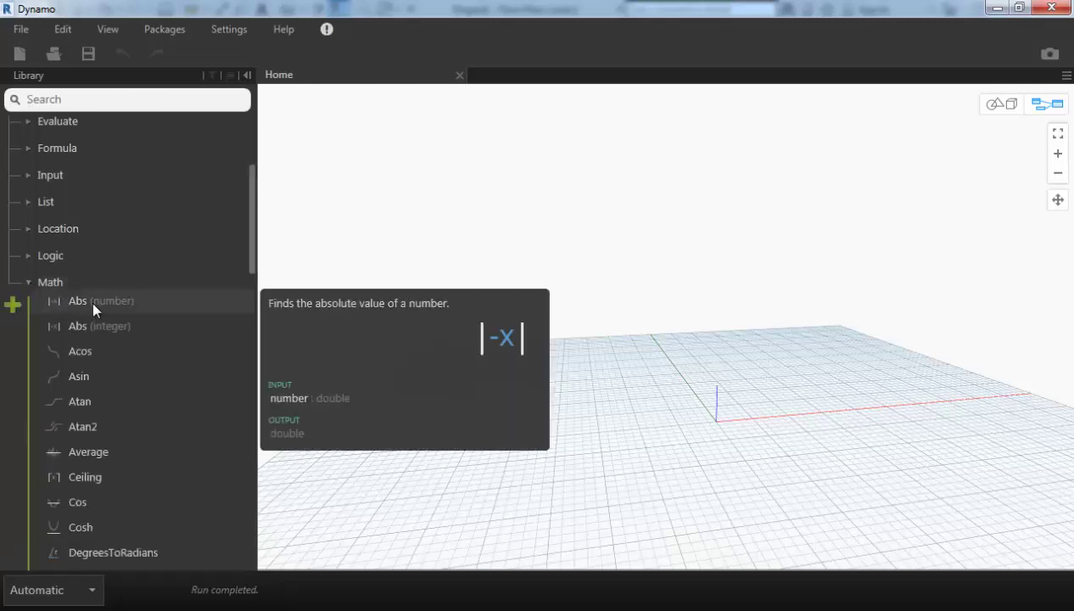
pyautogui.scroll(-5, 119, 314)
pyautogui.scroll(-15, 119, 314)
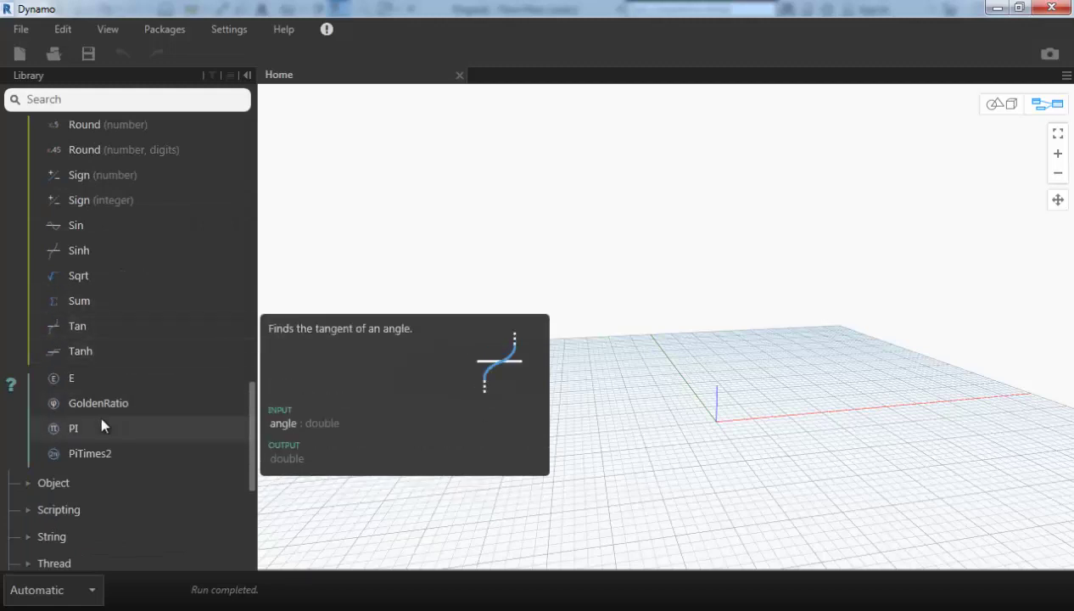
pyautogui.scroll(5, 101, 415)
pyautogui.scroll(5, 95, 381)
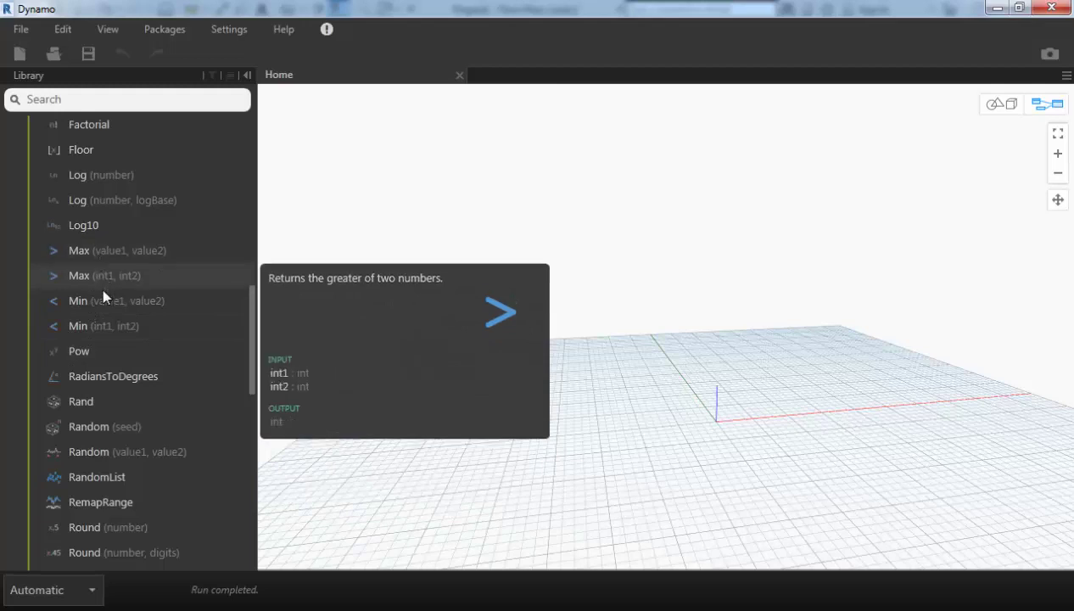
pyautogui.scroll(5, 101, 293)
pyautogui.scroll(5, 101, 293)
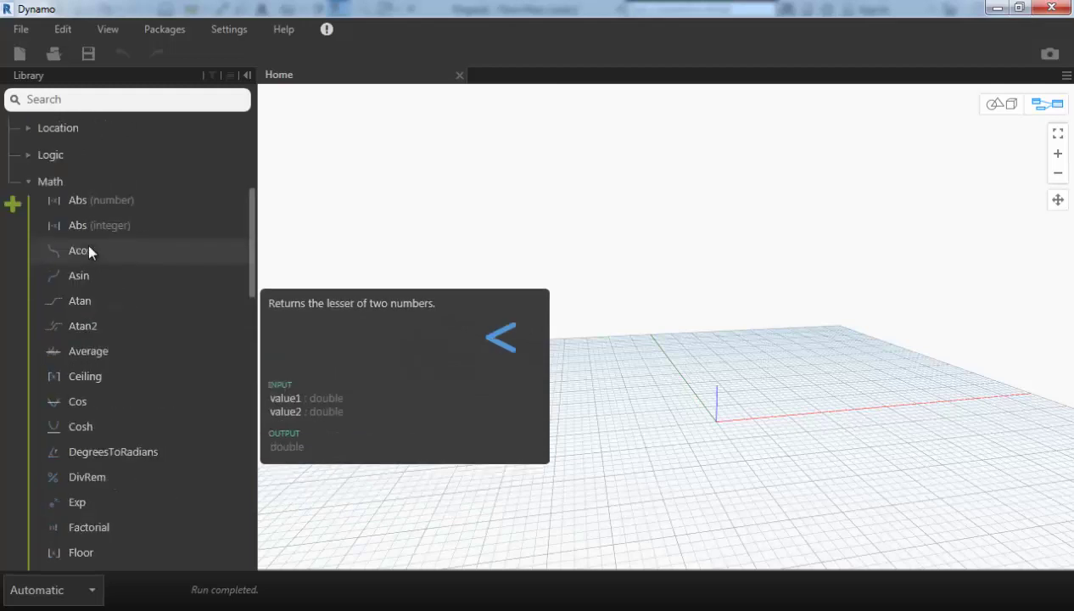
pyautogui.click(28, 182)
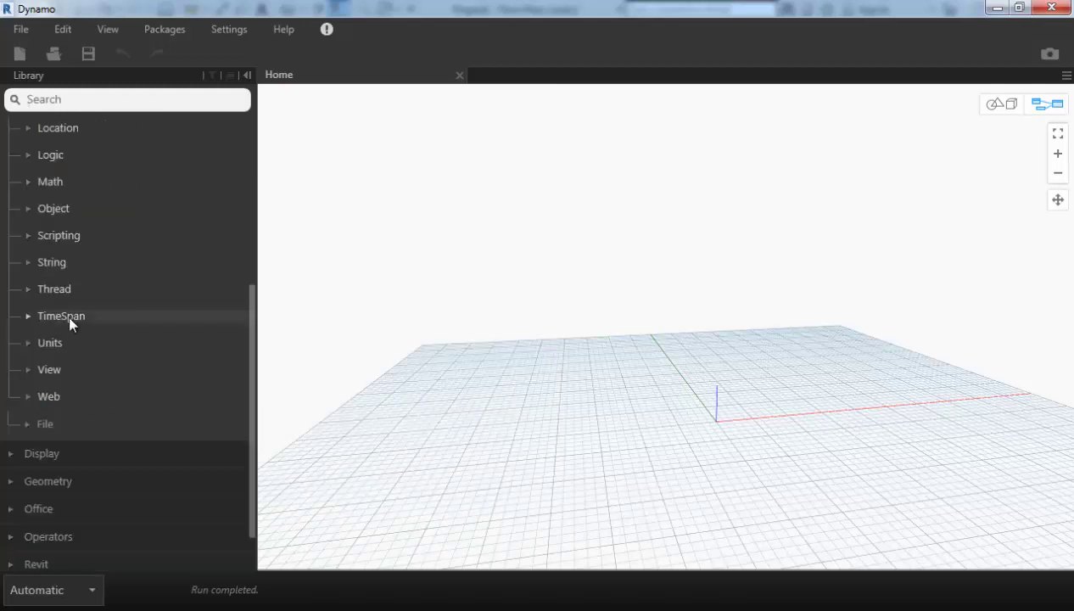
pyautogui.scroll(-2, 71, 348)
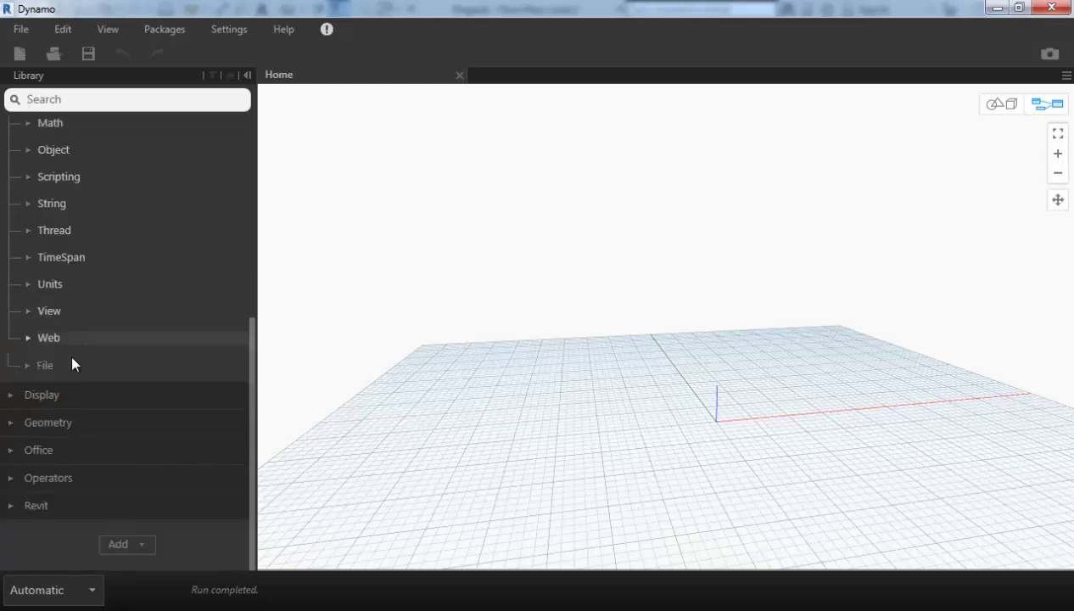
# Add the ByCoordinates (x, y, z) node from the Geometry library's Point group and move it clear of the origin axes.
pyautogui.click(18, 423)
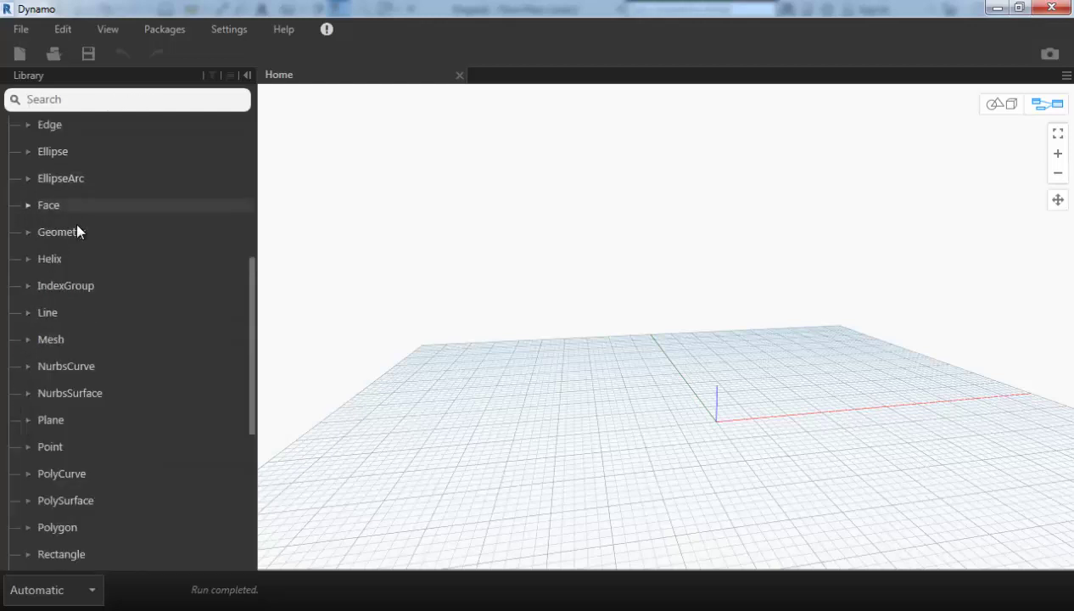
pyautogui.scroll(-5, 78, 237)
pyautogui.scroll(-3, 79, 242)
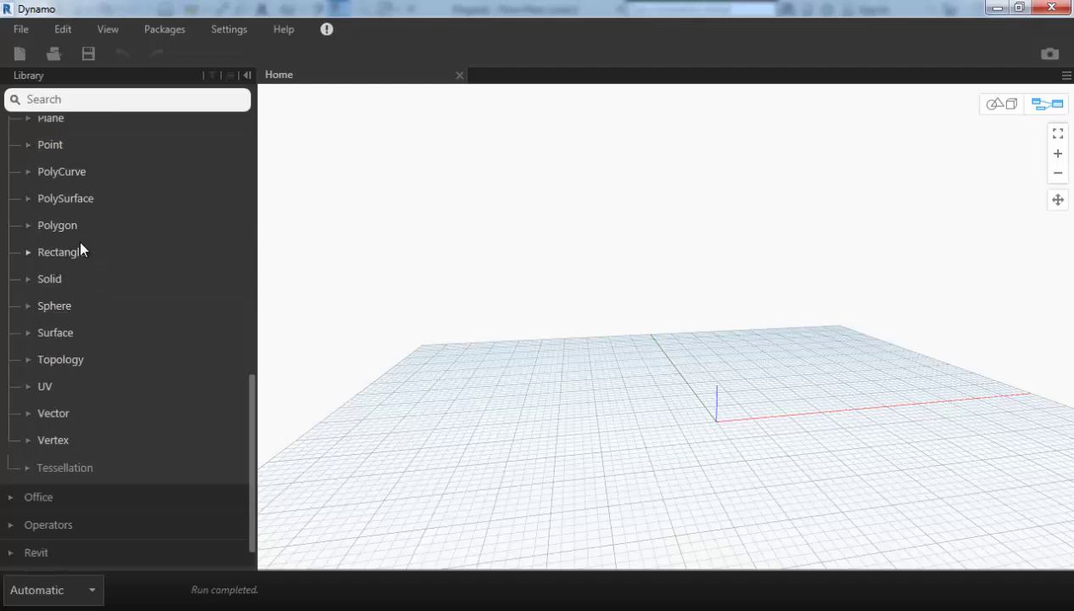
pyautogui.scroll(7, 81, 242)
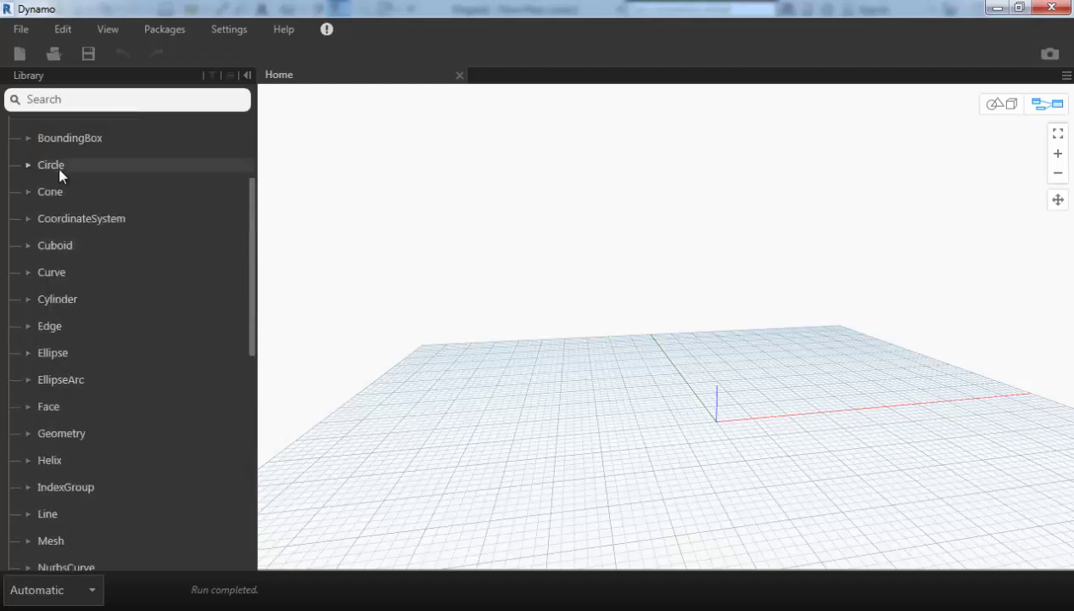
pyautogui.scroll(-2, 78, 306)
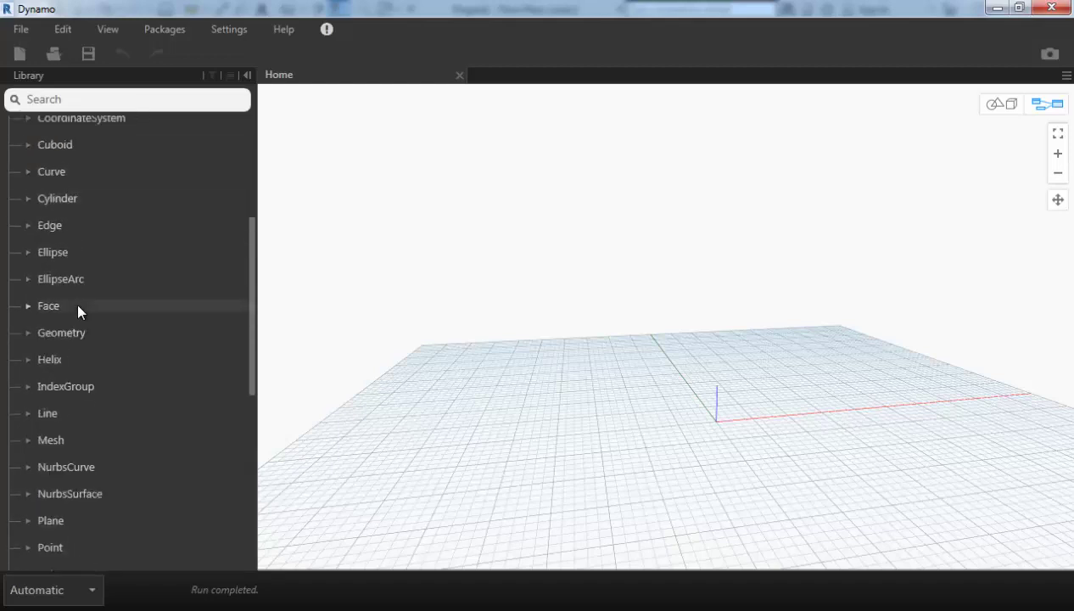
pyautogui.scroll(-3, 78, 307)
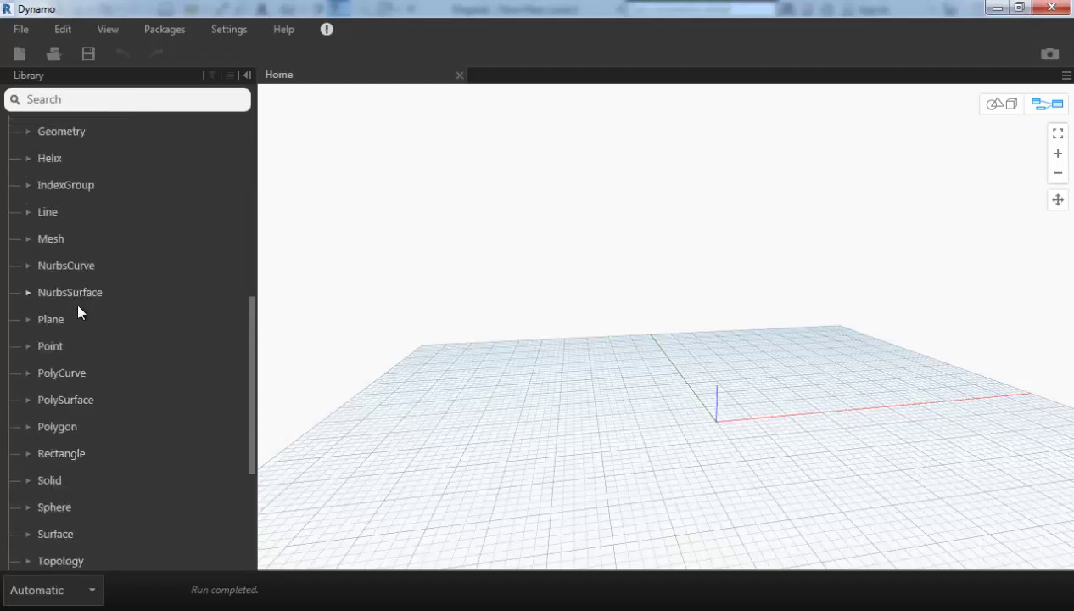
pyautogui.click(29, 345)
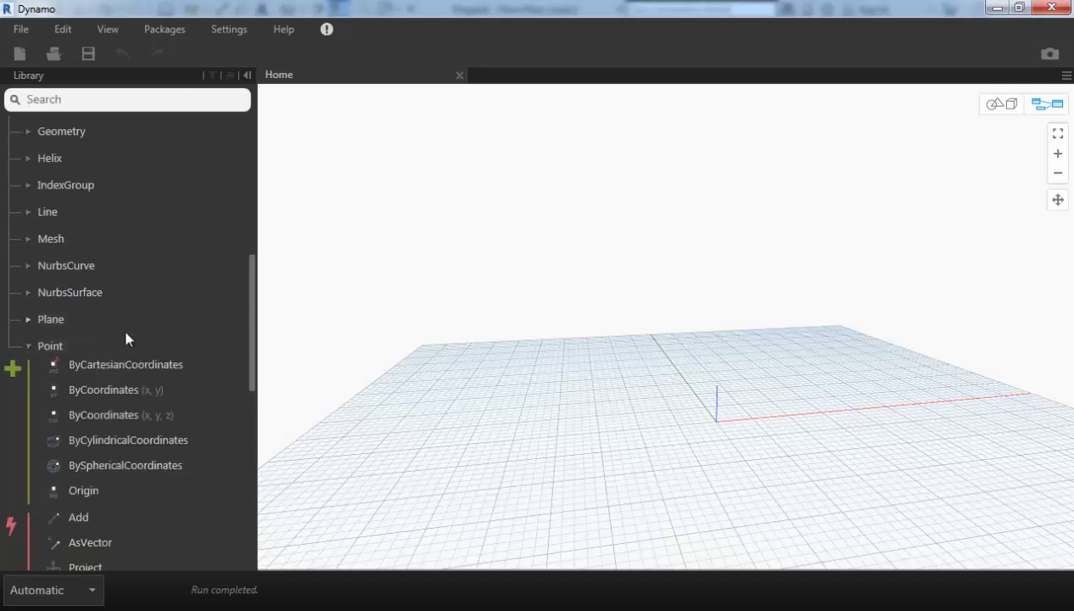
pyautogui.scroll(-2, 119, 323)
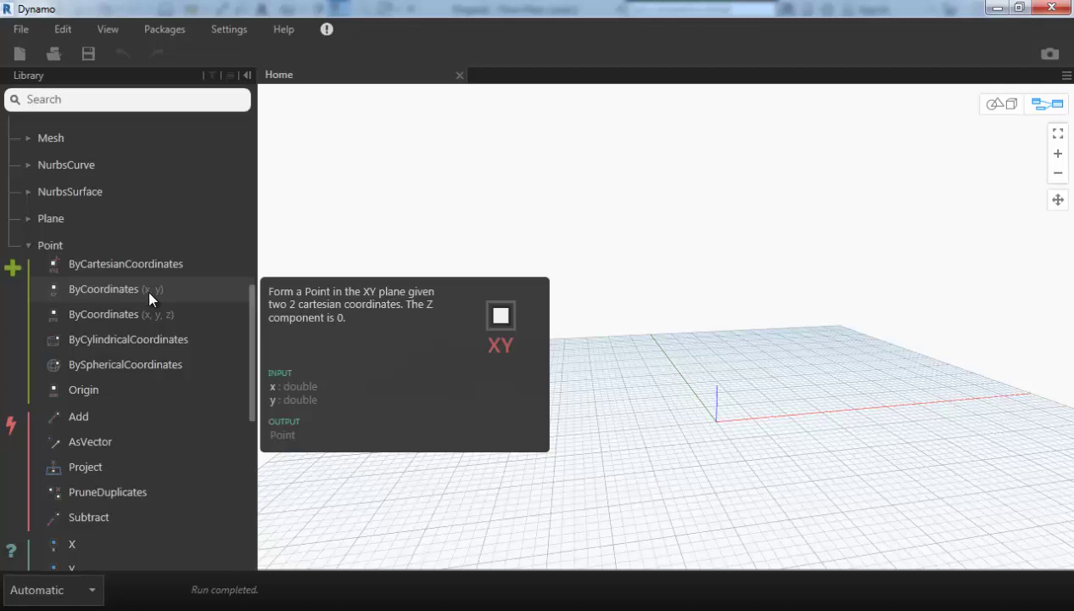
pyautogui.moveTo(147, 316)
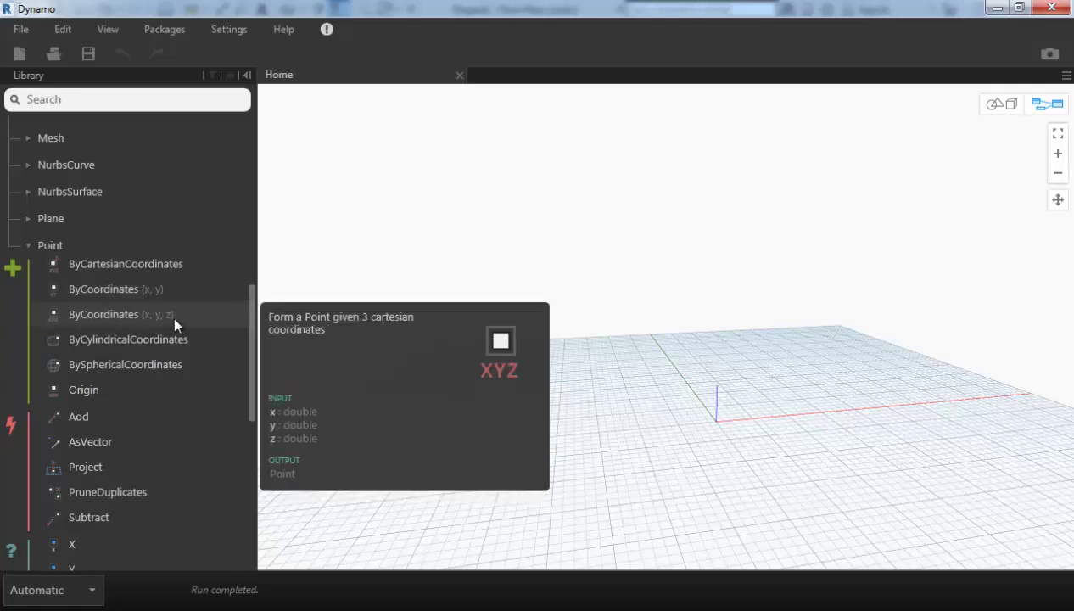
pyautogui.click(111, 316)
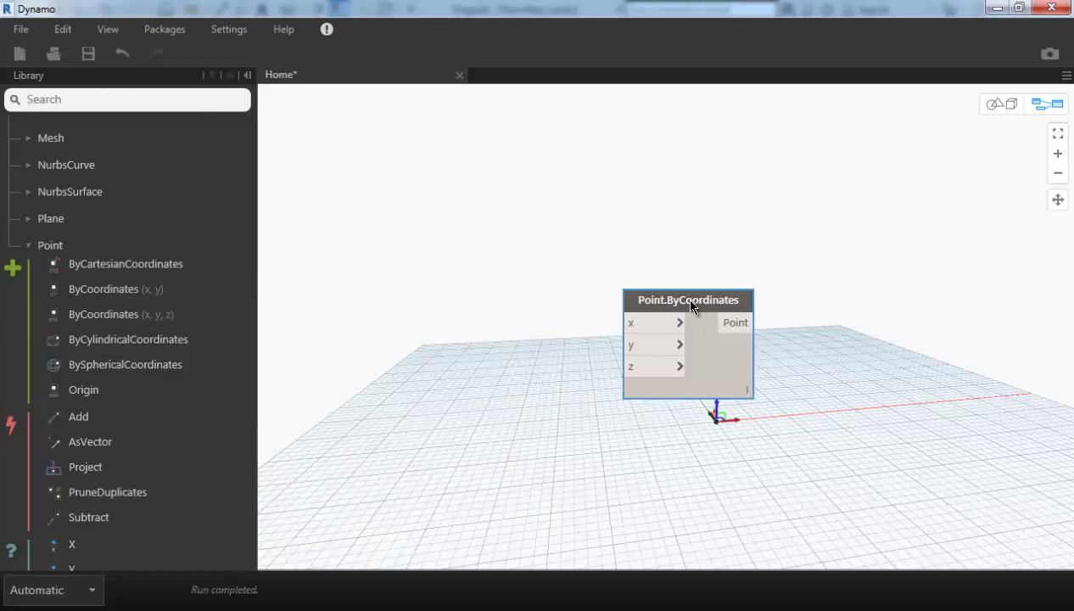
pyautogui.moveTo(692, 306); pyautogui.dragTo(613, 259)
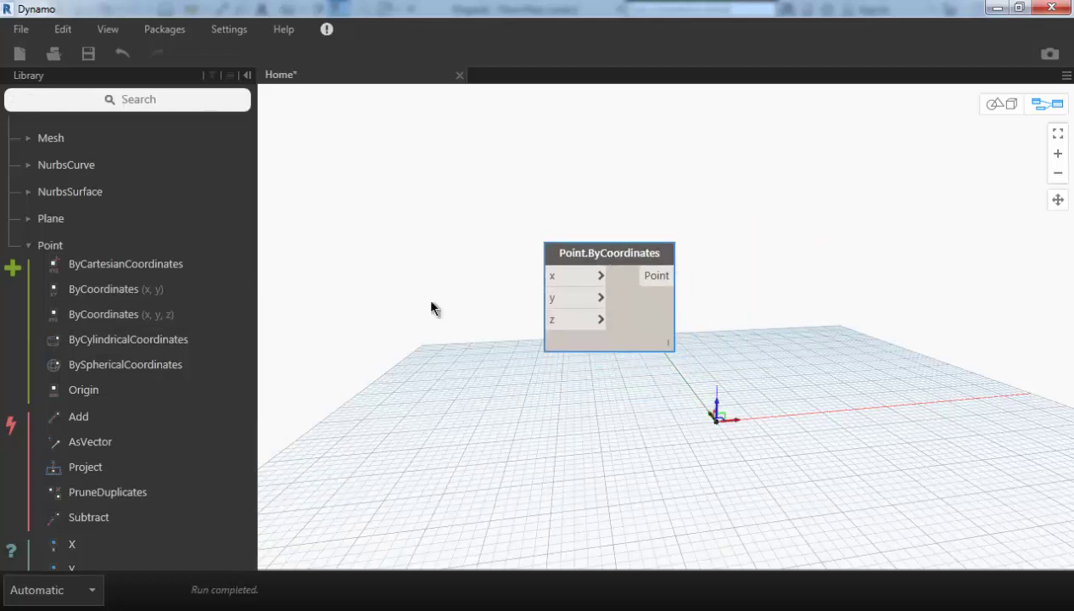